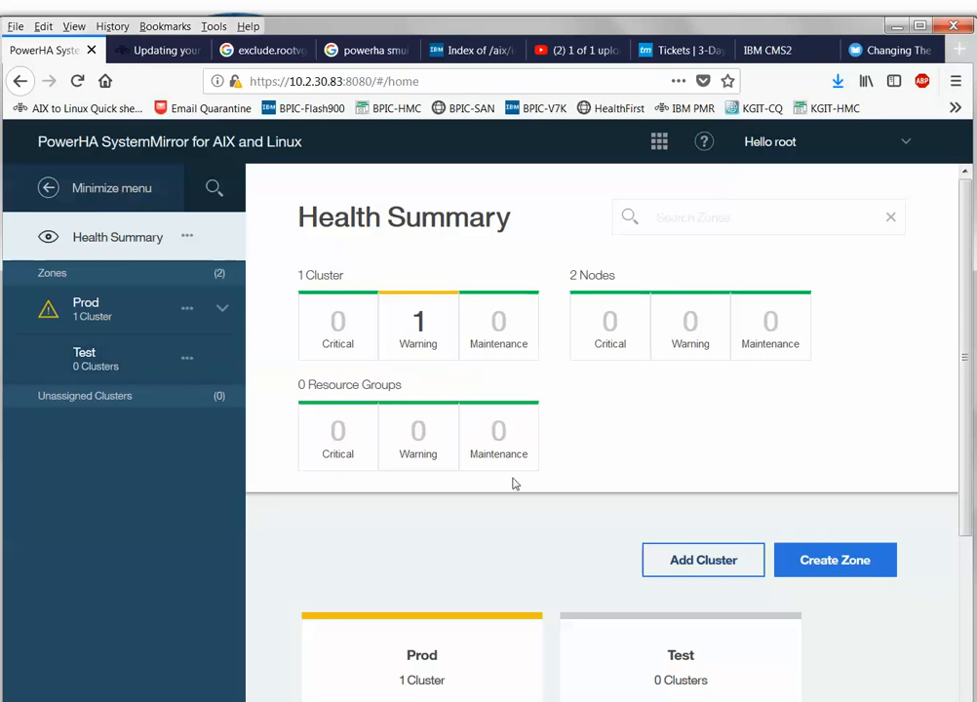
Browse the empty Test zone's page and the Health Summary options, then dismiss them.
{"action": "left_click", "coordinate": [187, 361]}
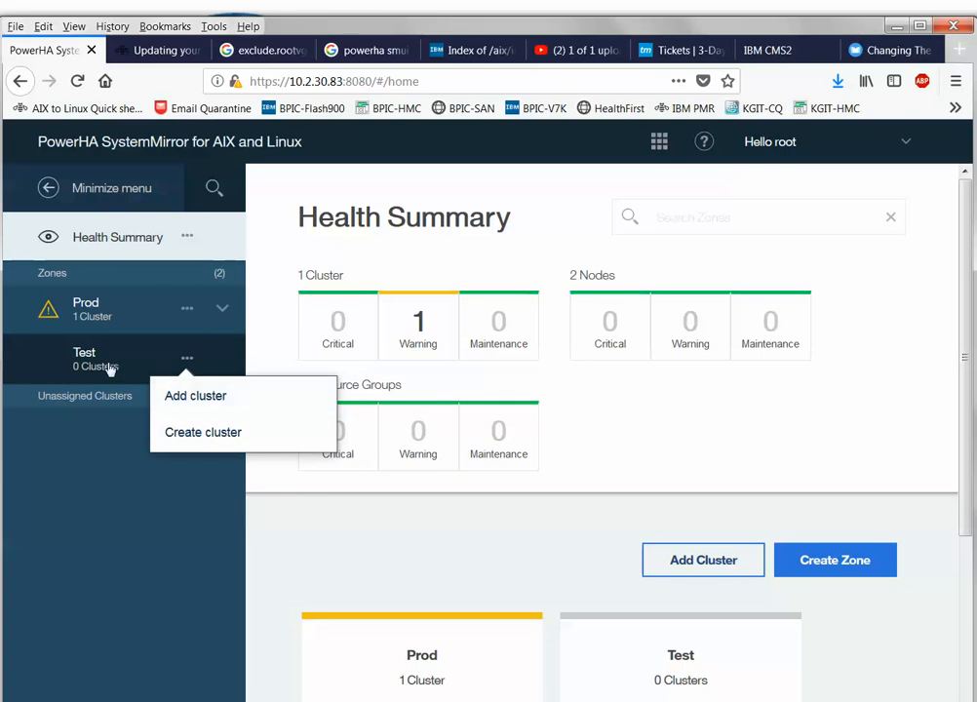
{"action": "left_click", "coordinate": [110, 369]}
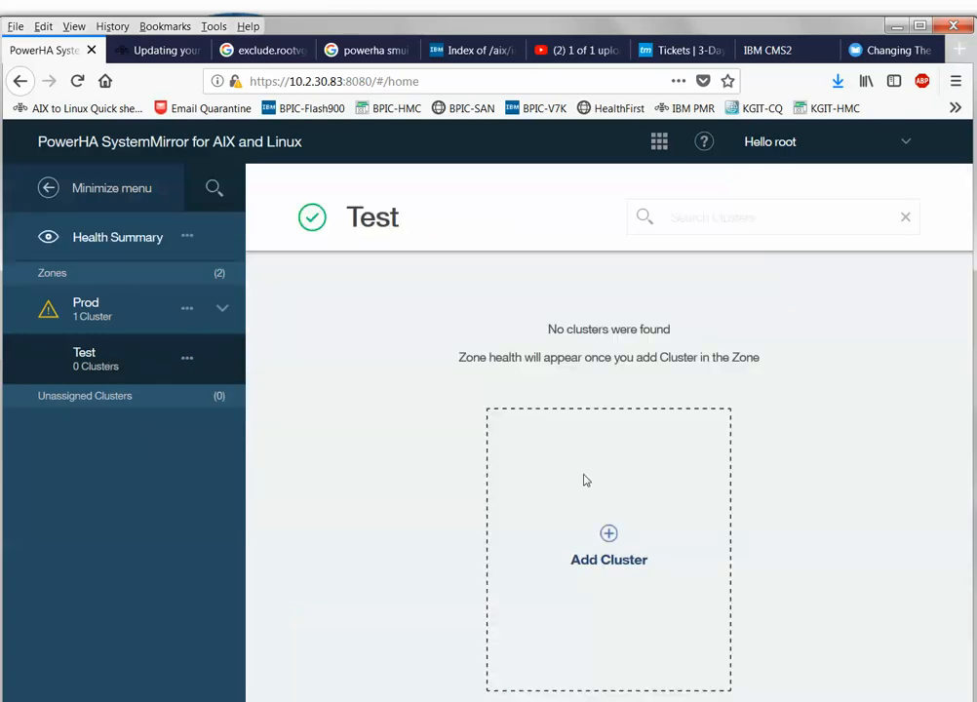
{"action": "left_click", "coordinate": [185, 248]}
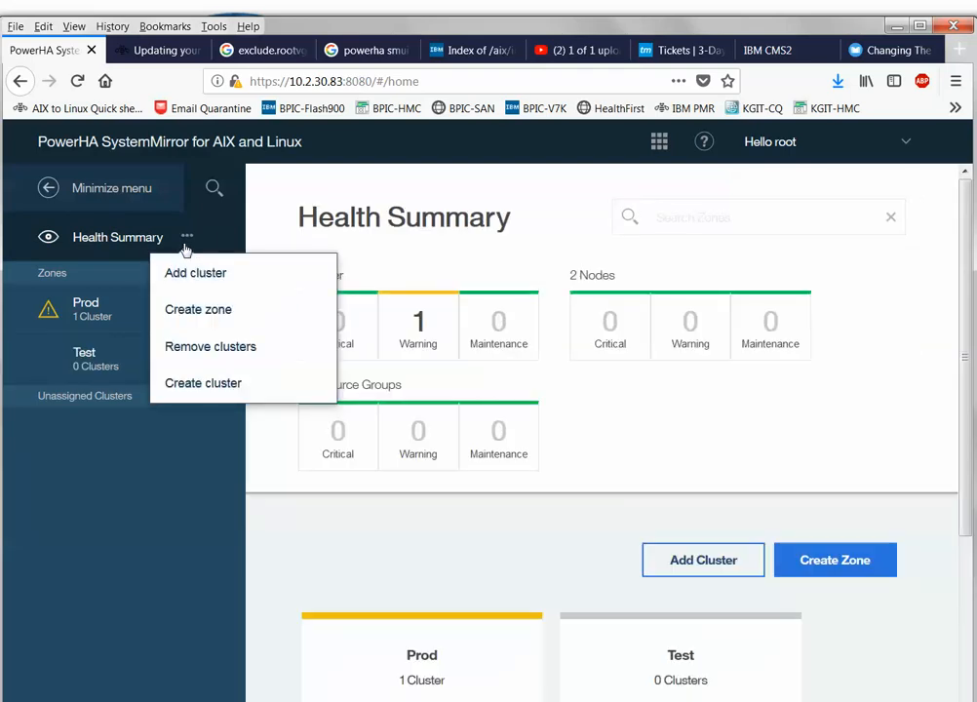
{"action": "left_click", "coordinate": [177, 533]}
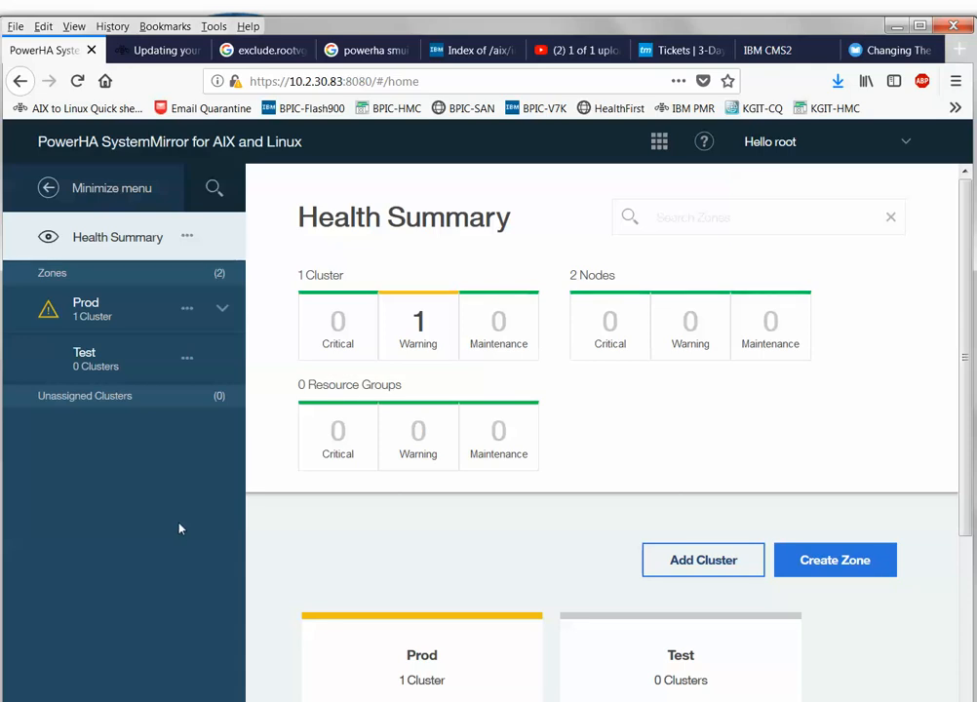
Add an existing cluster by discovering it from a node's host name with root credentials.
{"action": "left_click", "coordinate": [700, 561]}
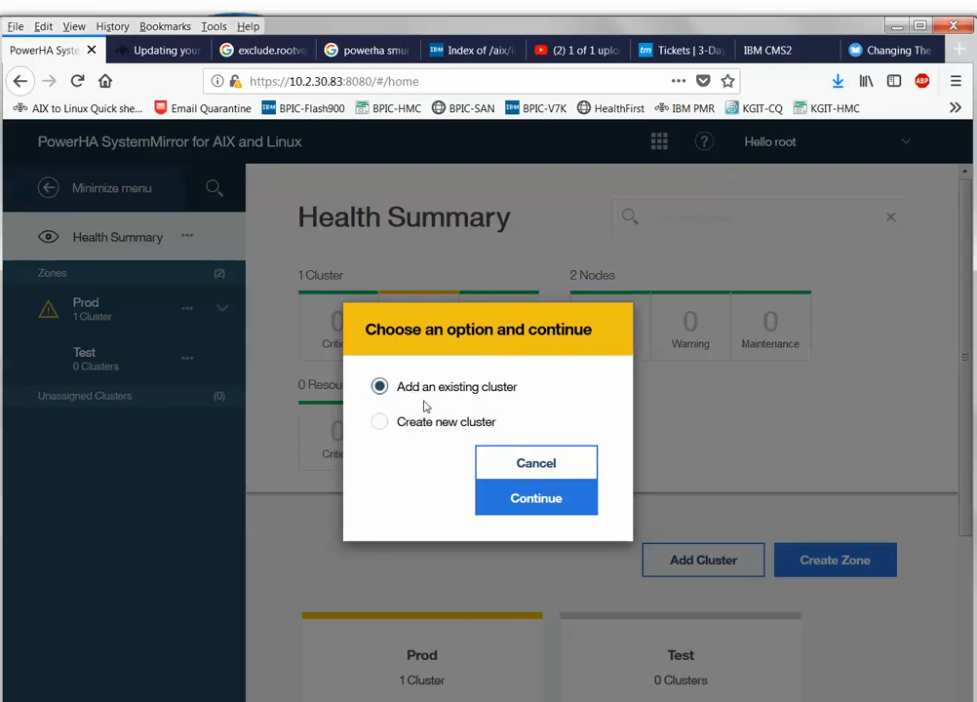
{"action": "left_click", "coordinate": [526, 508]}
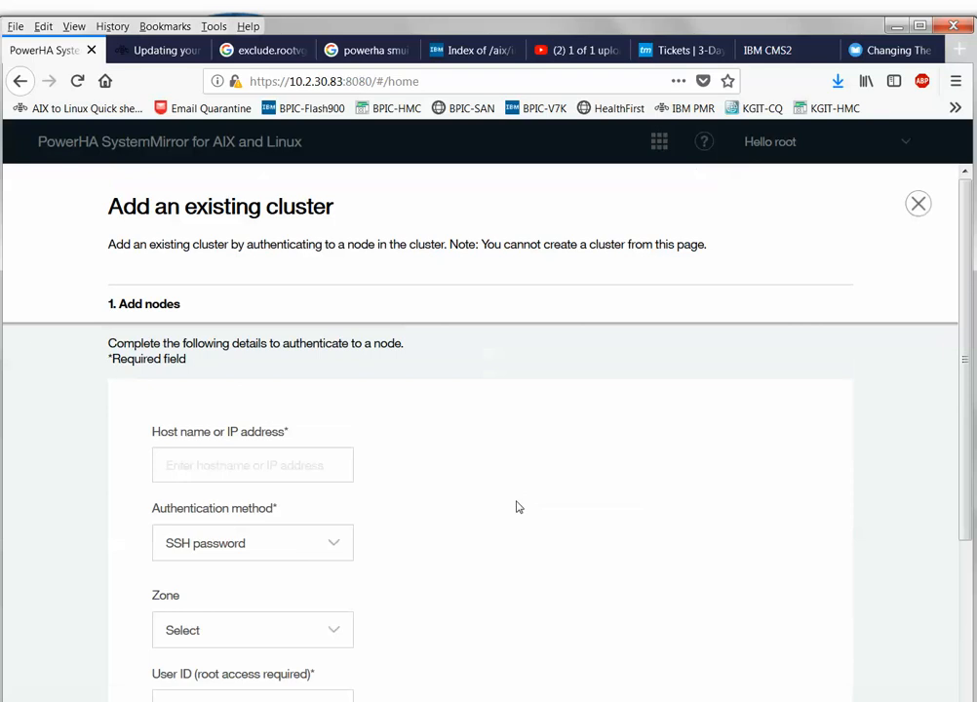
{"action": "left_click", "coordinate": [217, 466]}
{"action": "scroll", "coordinate": [522, 415], "scroll_direction": "down", "scroll_amount": 1}
{"action": "scroll", "coordinate": [522, 418], "scroll_direction": "down", "scroll_amount": 4}
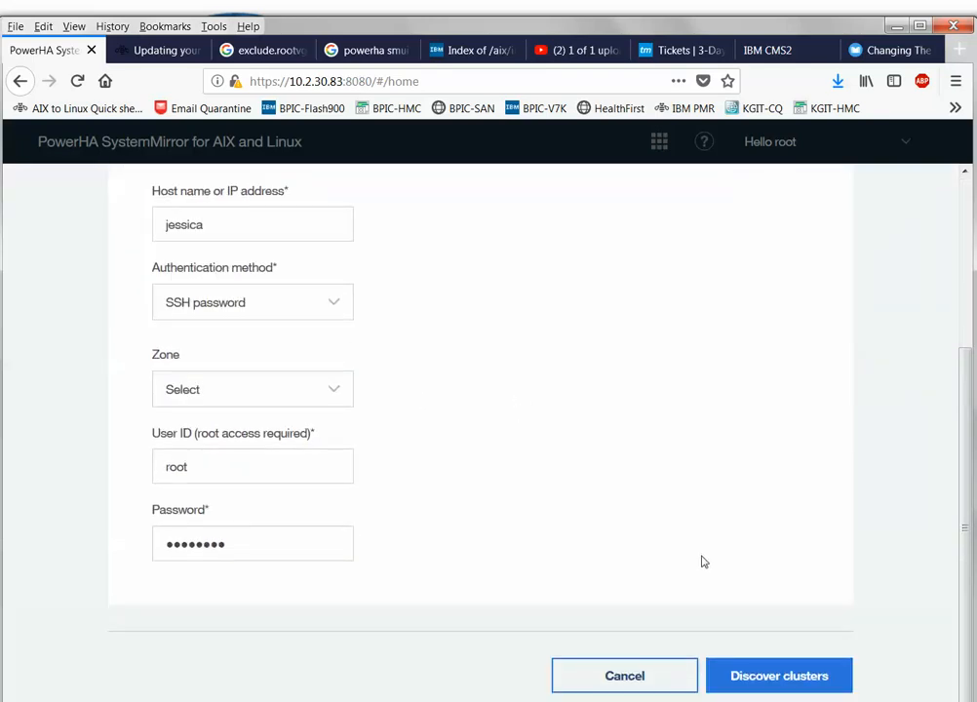
{"action": "left_click", "coordinate": [757, 682]}
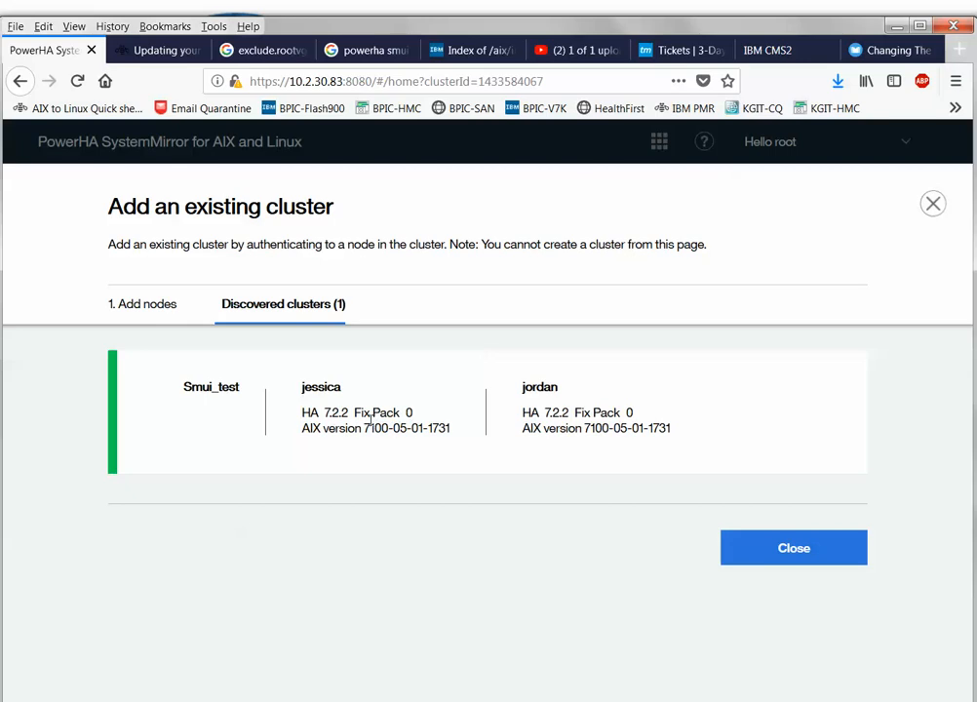
Close the results, expand Smui_test and both its nodes, and view the node and cluster action menus.
{"action": "left_click", "coordinate": [802, 552]}
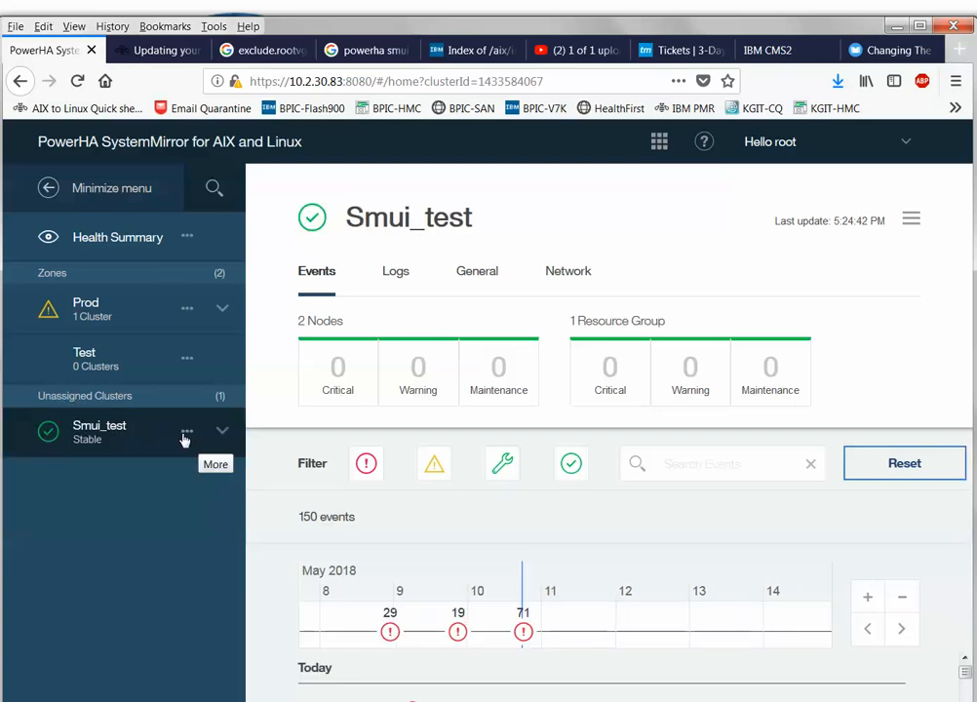
{"action": "left_click", "coordinate": [222, 431]}
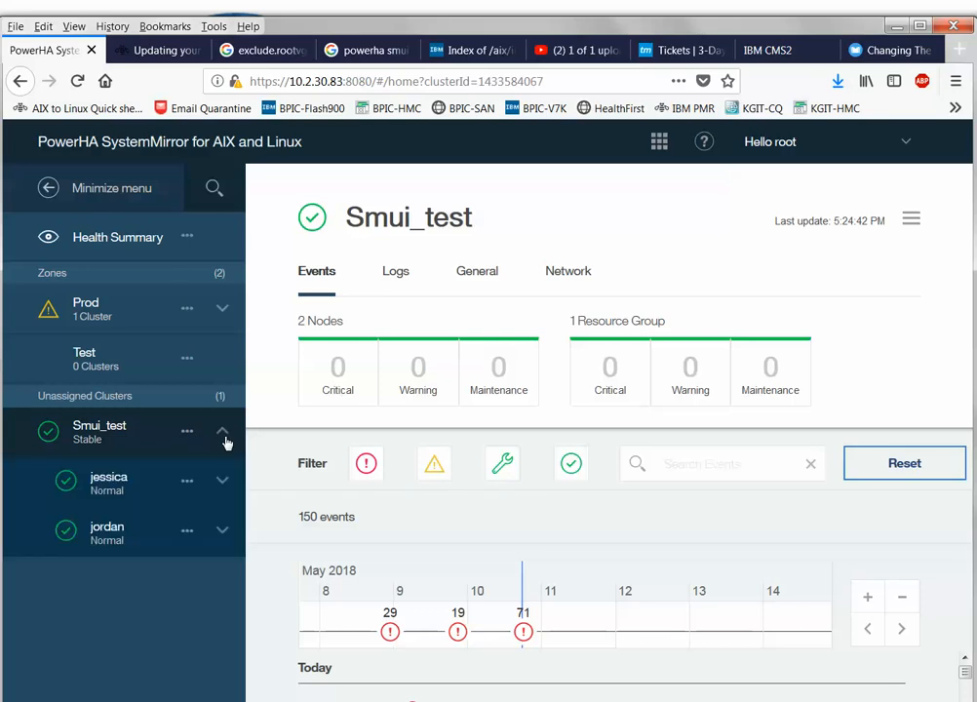
{"action": "left_click", "coordinate": [222, 492]}
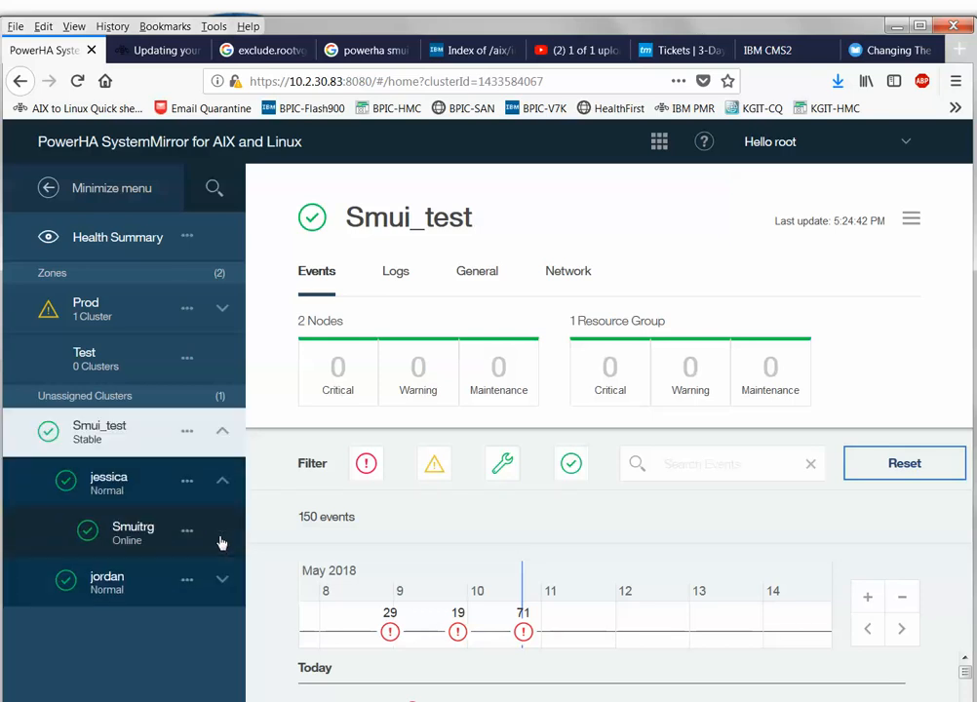
{"action": "left_click", "coordinate": [223, 588]}
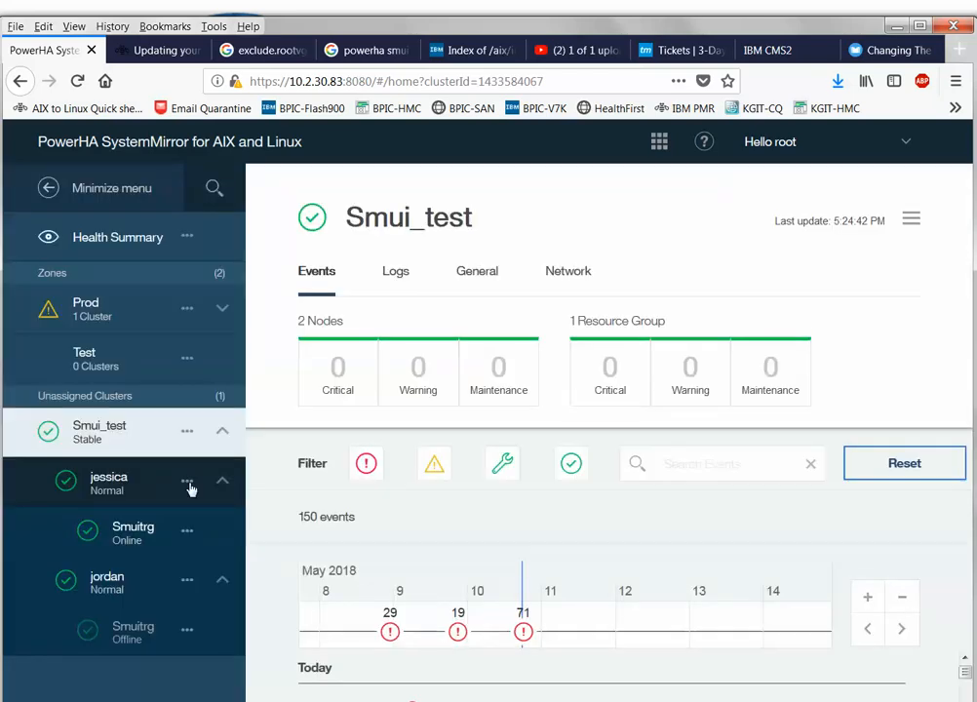
{"action": "left_click", "coordinate": [189, 486]}
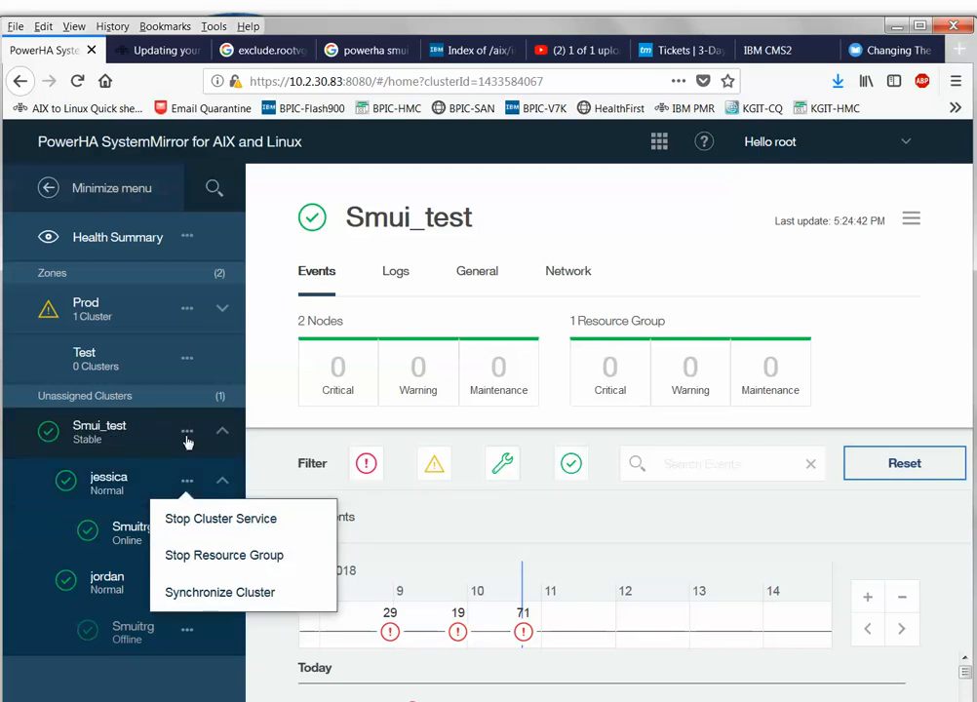
{"action": "left_click", "coordinate": [187, 436]}
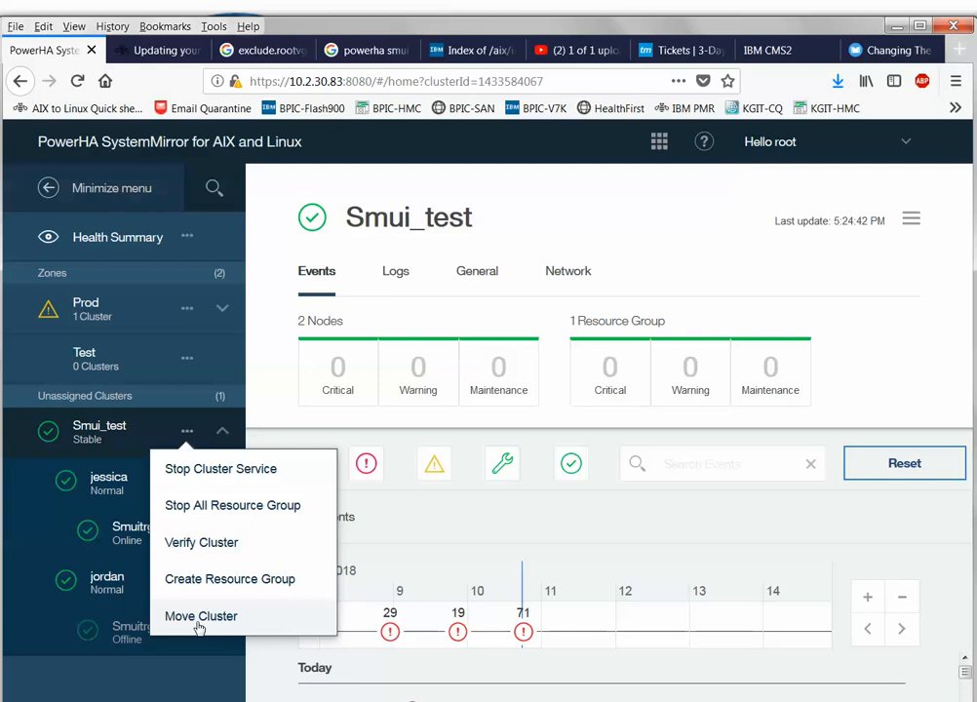
{"action": "left_click", "coordinate": [185, 362]}
{"action": "left_click", "coordinate": [186, 363]}
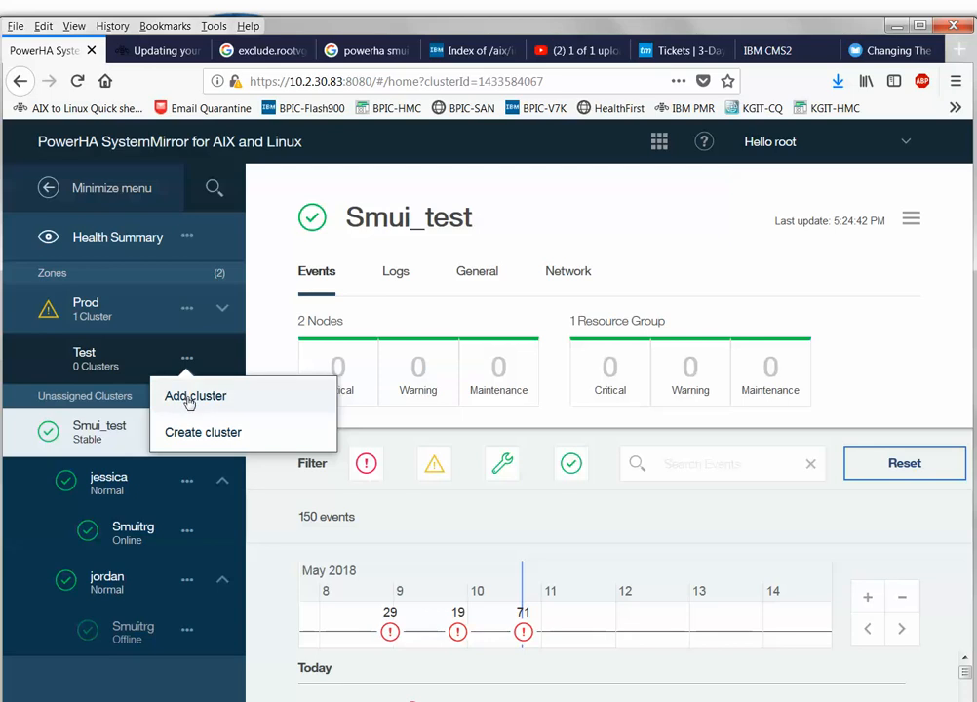
{"action": "left_click", "coordinate": [190, 399]}
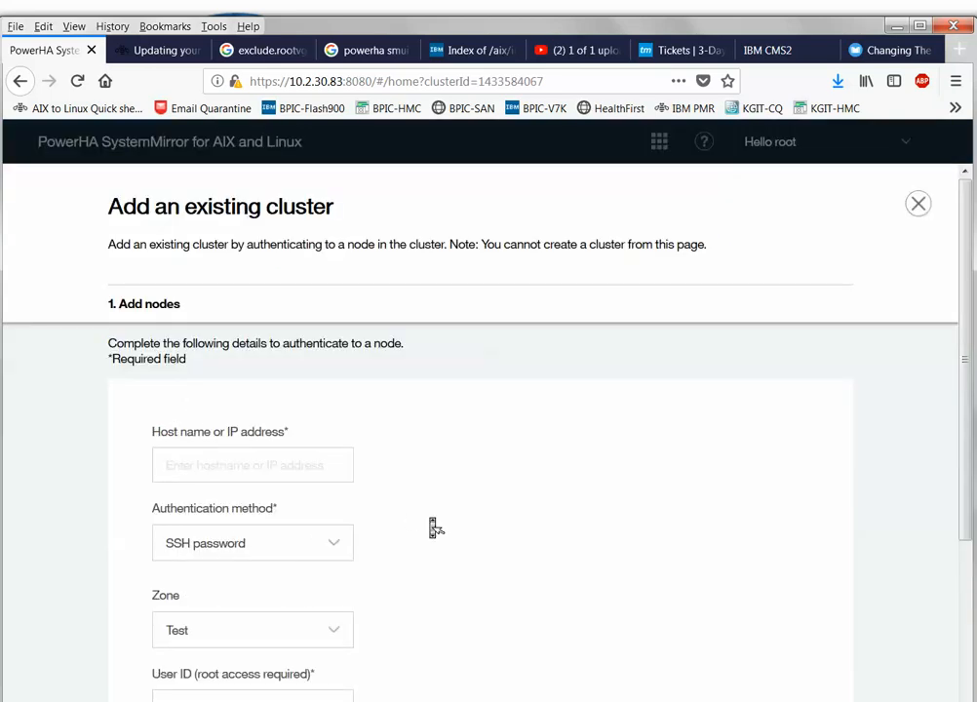
{"action": "scroll", "coordinate": [435, 528], "scroll_direction": "down", "scroll_amount": 3}
{"action": "left_click", "coordinate": [626, 679]}
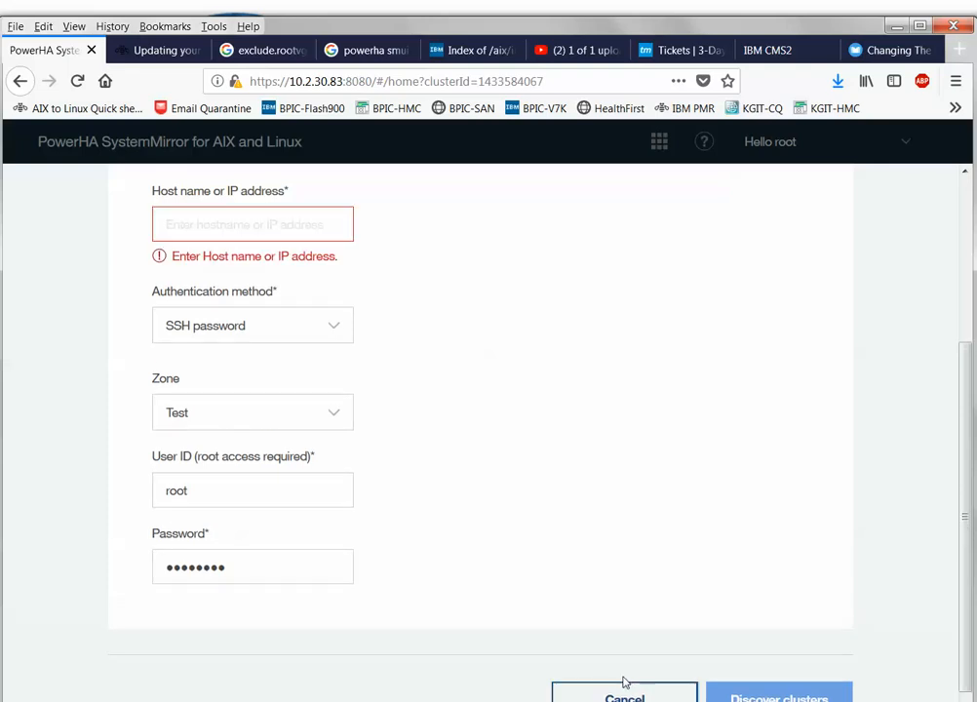
{"action": "left_click", "coordinate": [611, 689]}
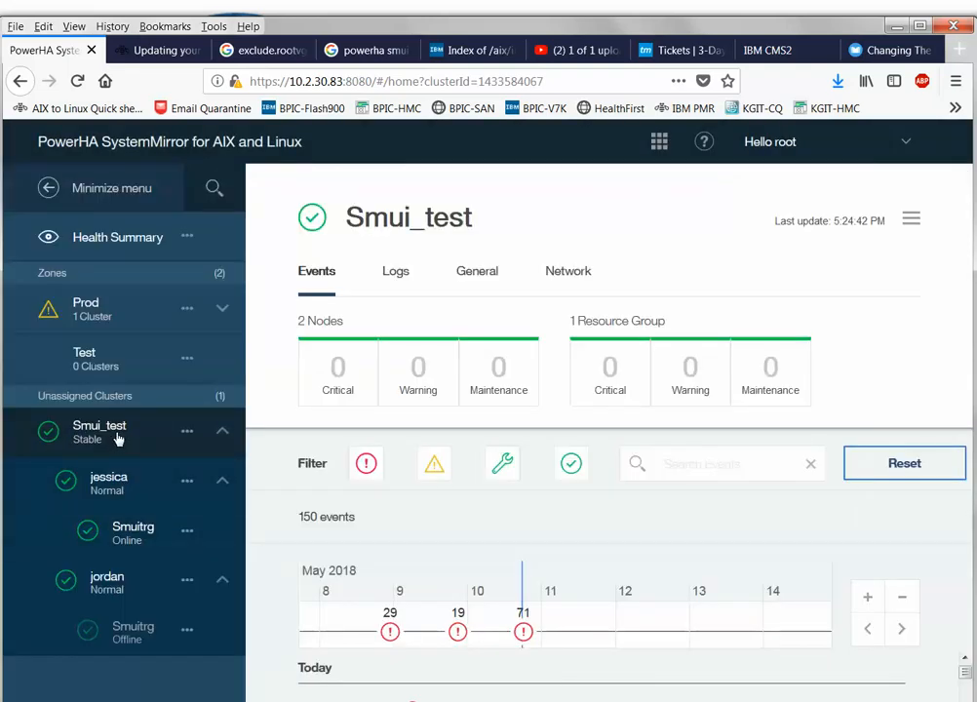
Create and save a zone named 'Dev', skipping the cluster and user assignment pages.
{"action": "left_click", "coordinate": [188, 237]}
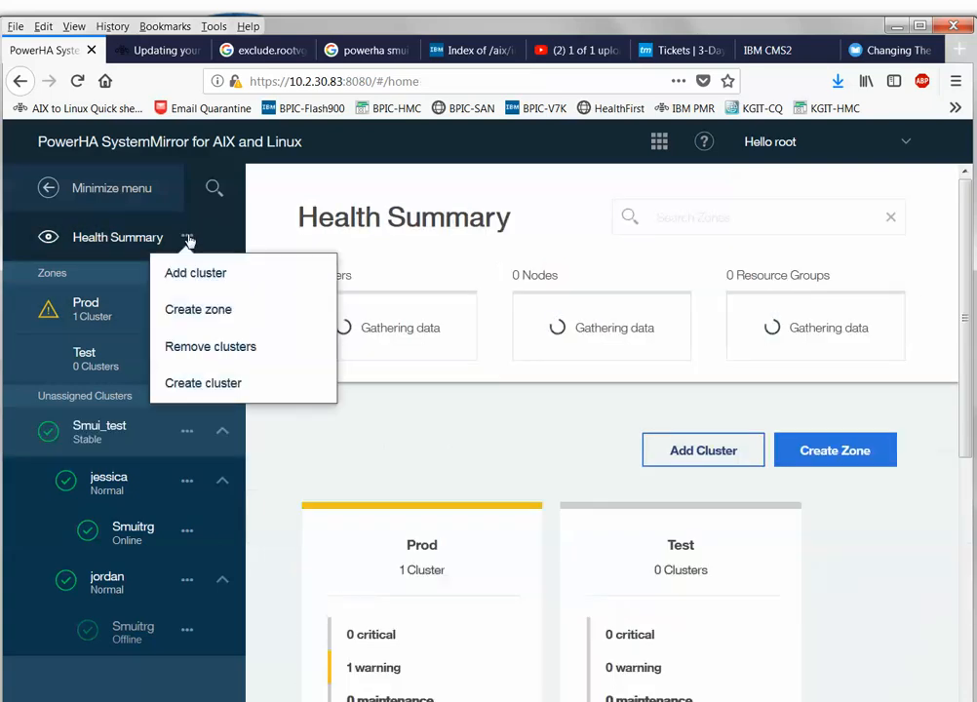
{"action": "left_click", "coordinate": [820, 564]}
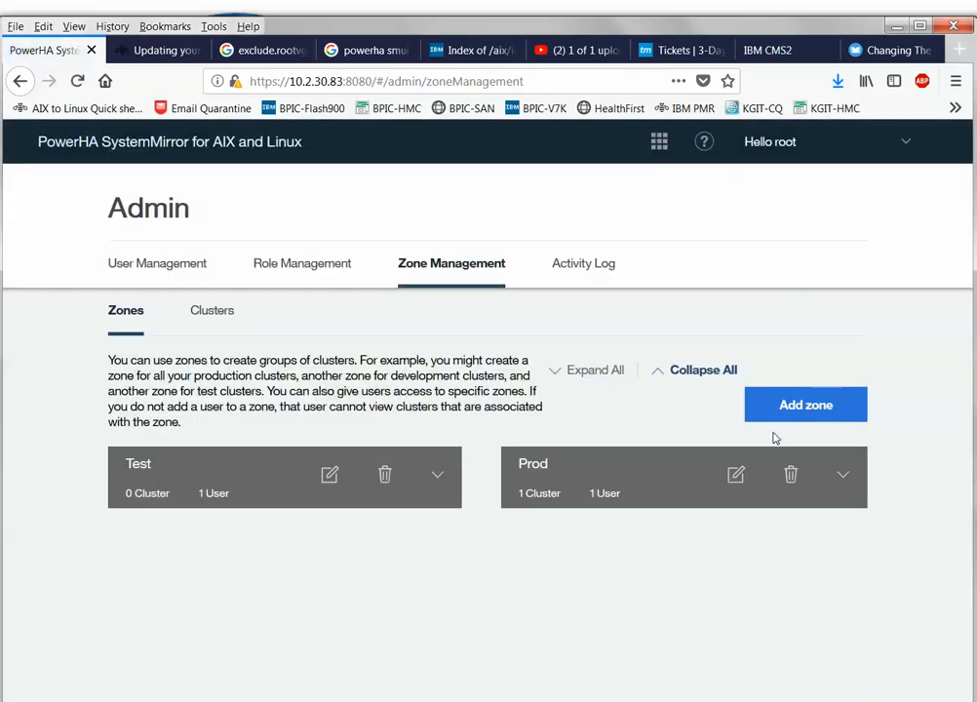
{"action": "left_click", "coordinate": [782, 415]}
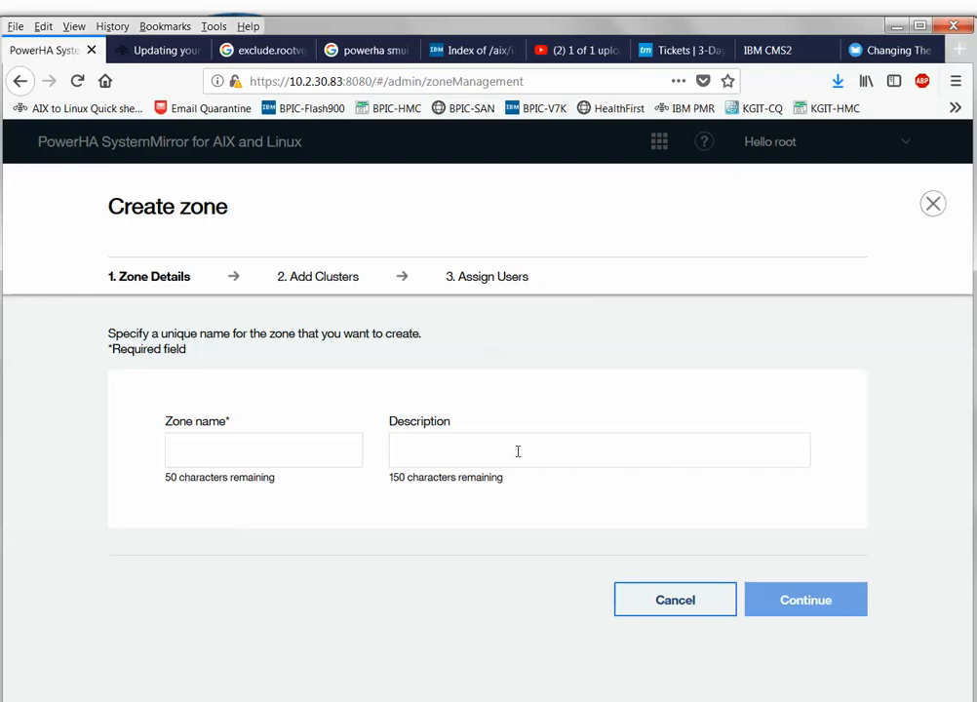
{"action": "type", "text": "De"}
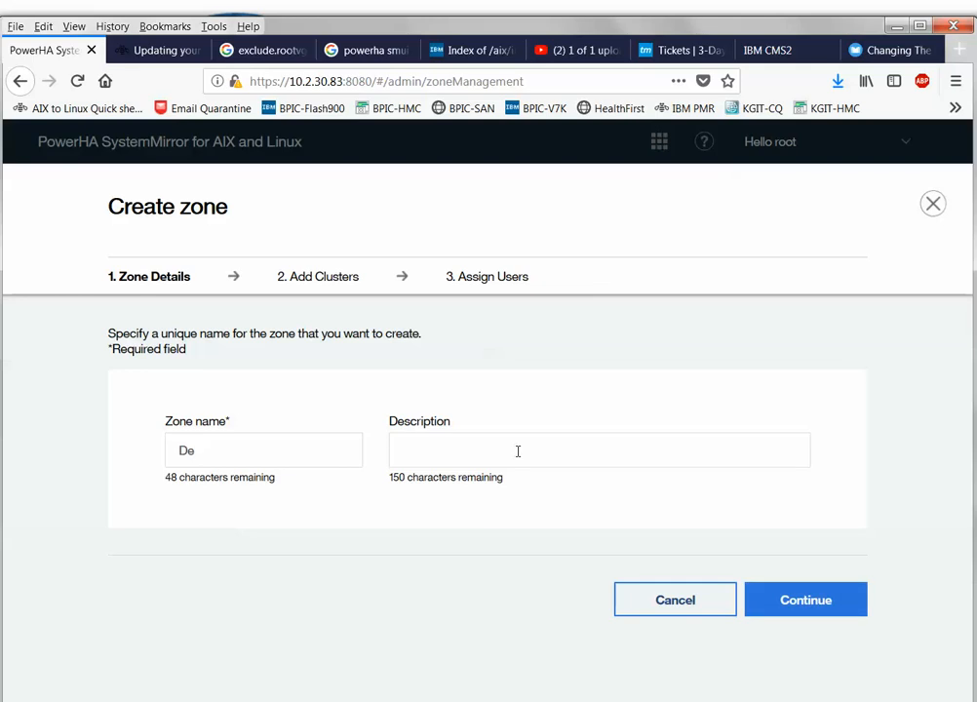
{"action": "type", "text": "v"}
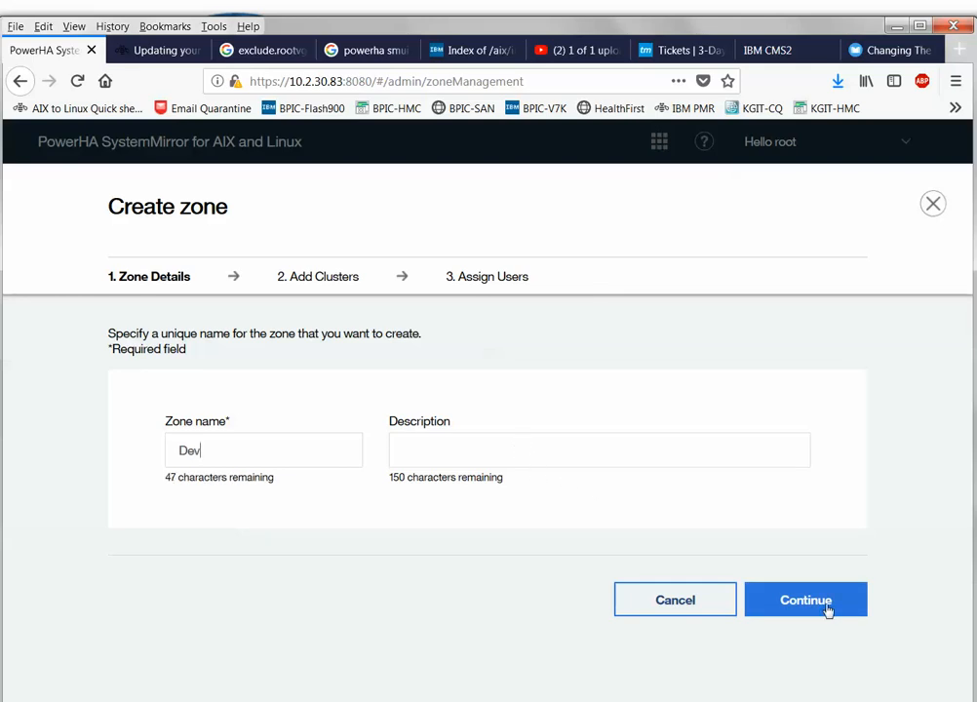
{"action": "left_click", "coordinate": [825, 607]}
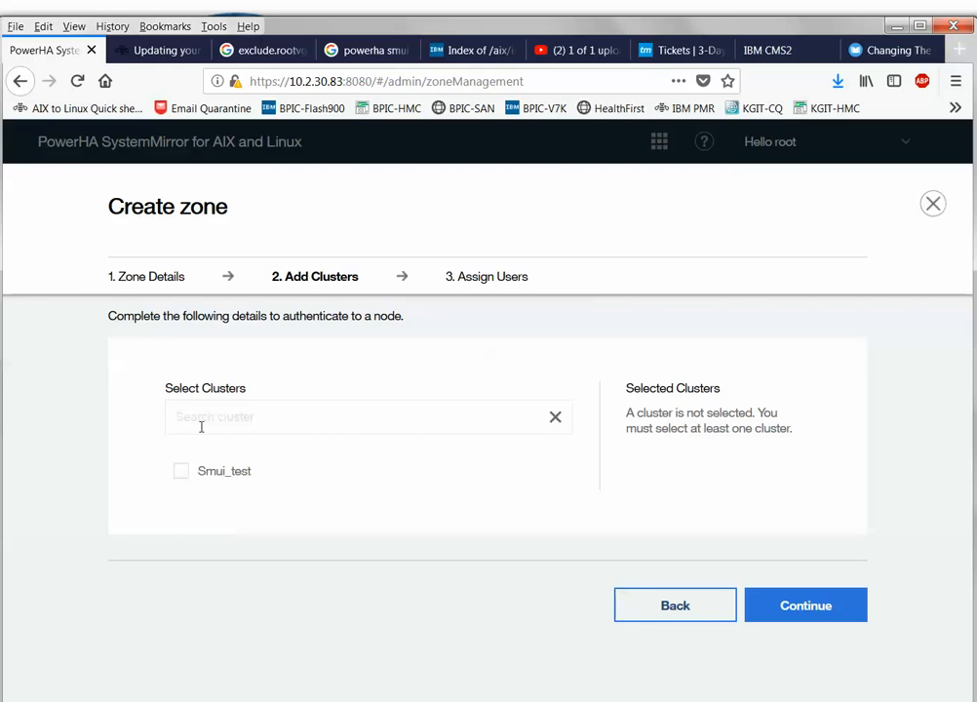
{"action": "left_click", "coordinate": [793, 609]}
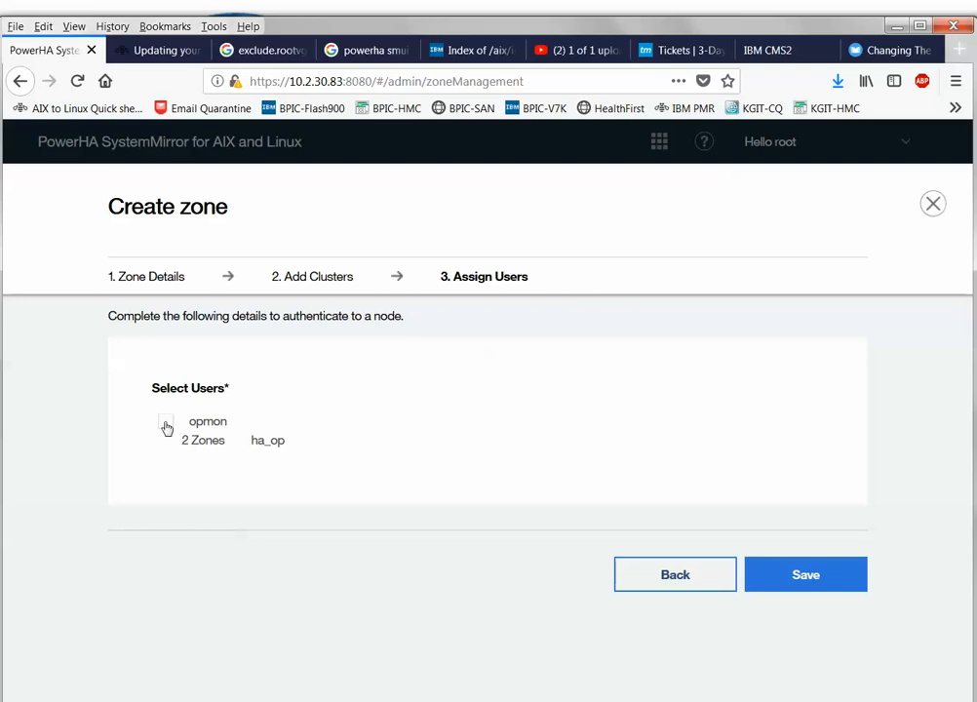
{"action": "left_click", "coordinate": [791, 576]}
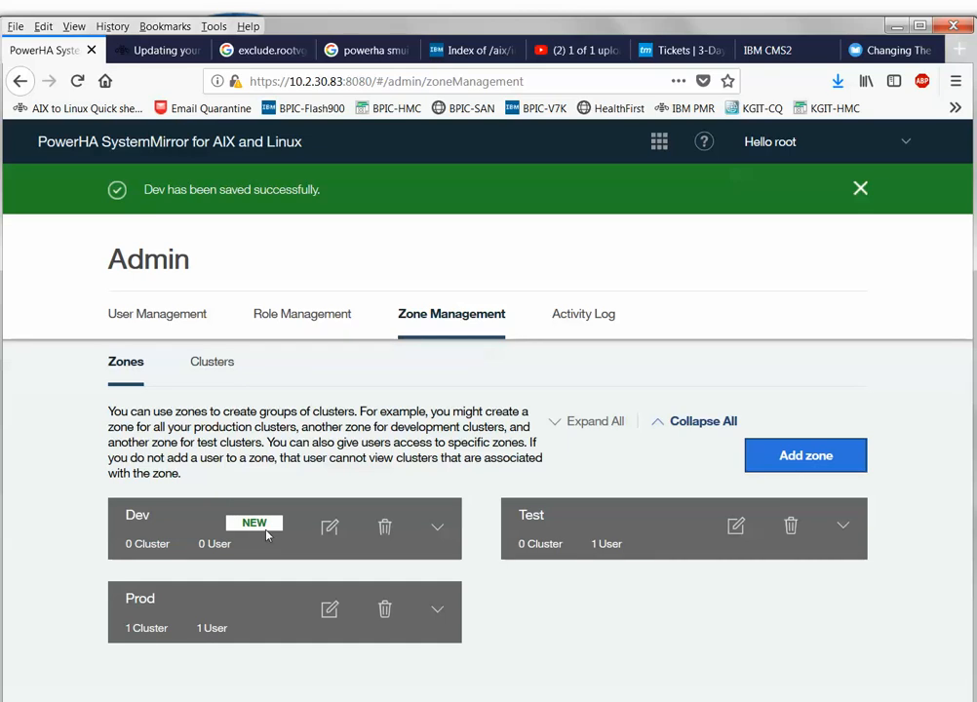
Dismiss the zone-saved banner, go back to Health Summary, and open Smui_test's dashboard and actions.
{"action": "left_click", "coordinate": [860, 188]}
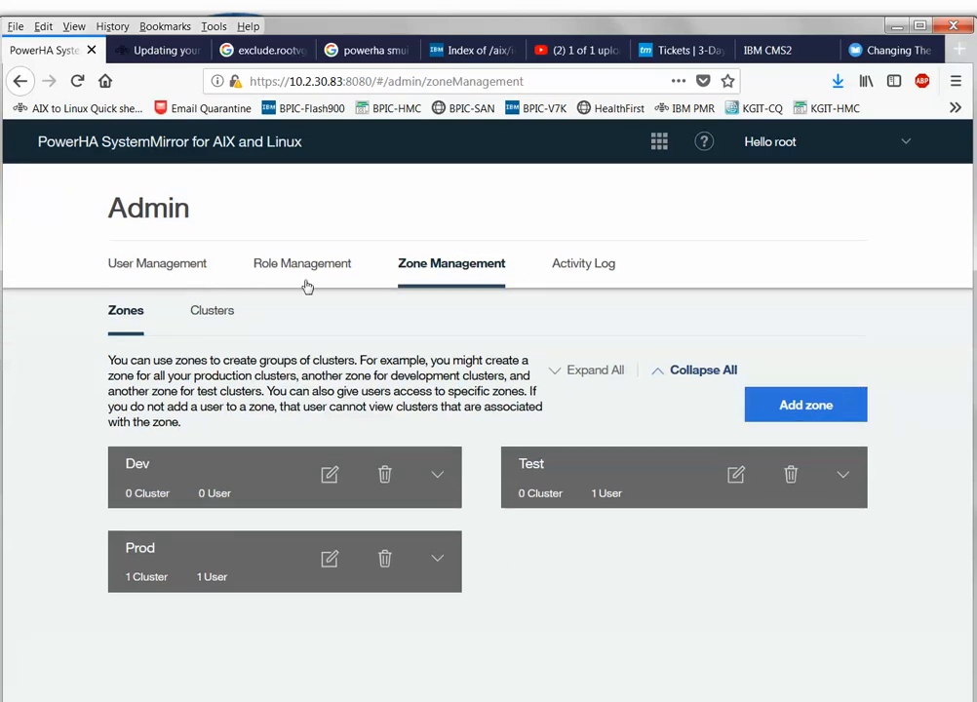
{"action": "left_click", "coordinate": [656, 146]}
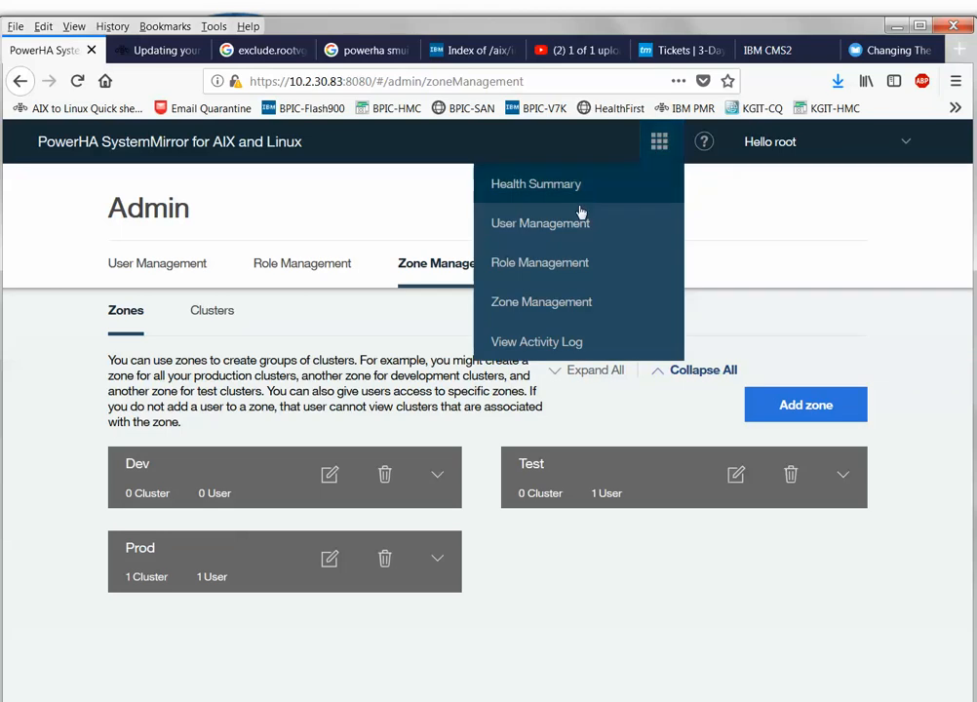
{"action": "left_click", "coordinate": [529, 186]}
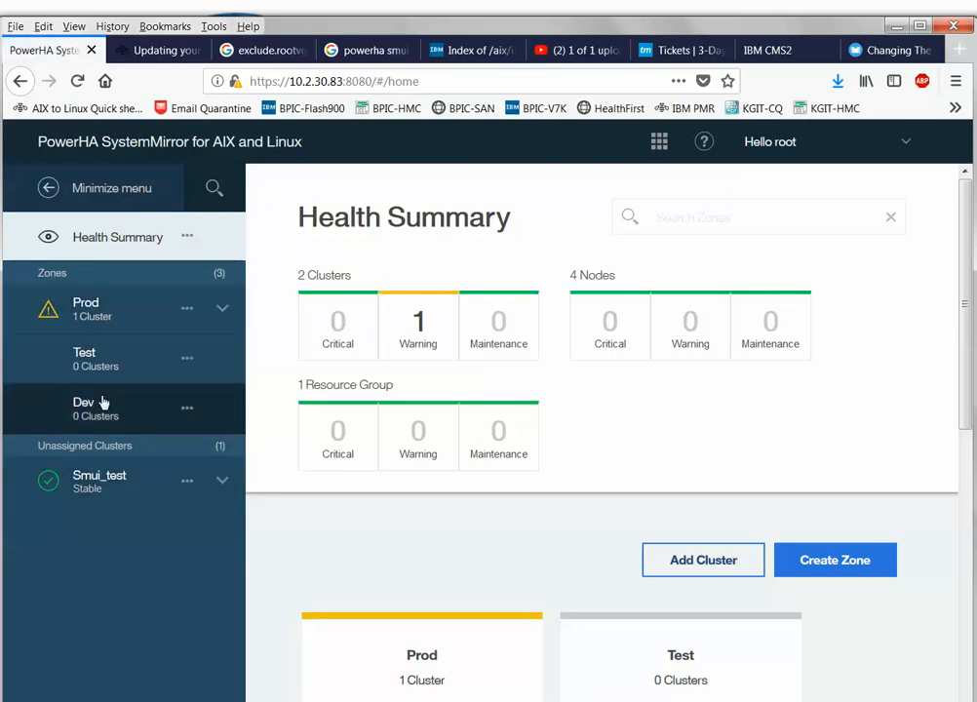
{"action": "left_click", "coordinate": [185, 483]}
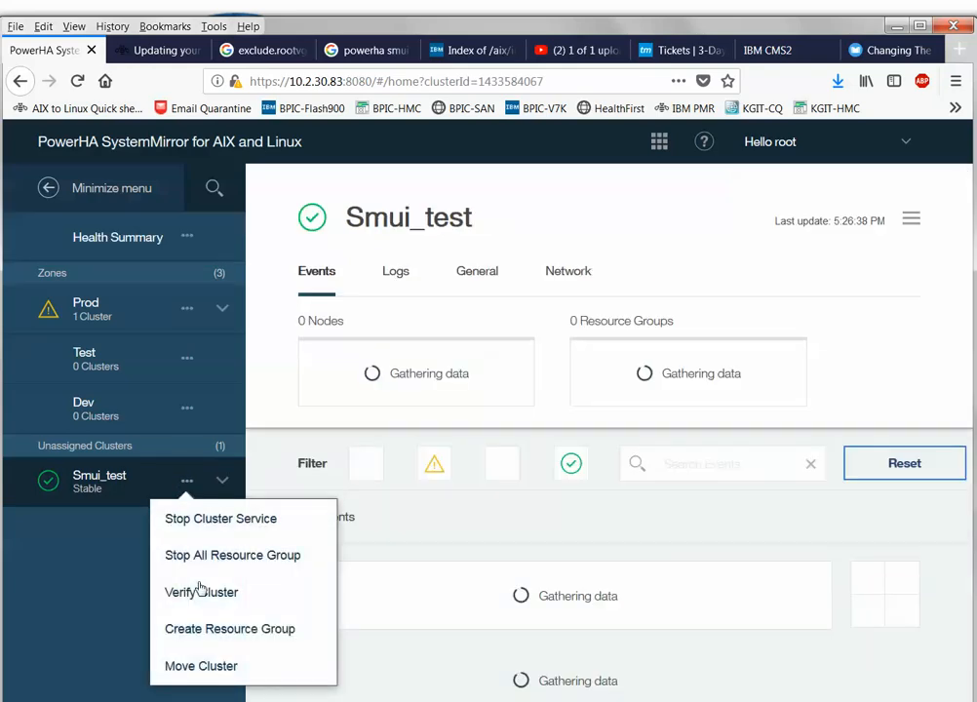
Move Smui_test into the Dev zone and expand Dev to confirm it holds the cluster.
{"action": "left_click", "coordinate": [201, 666]}
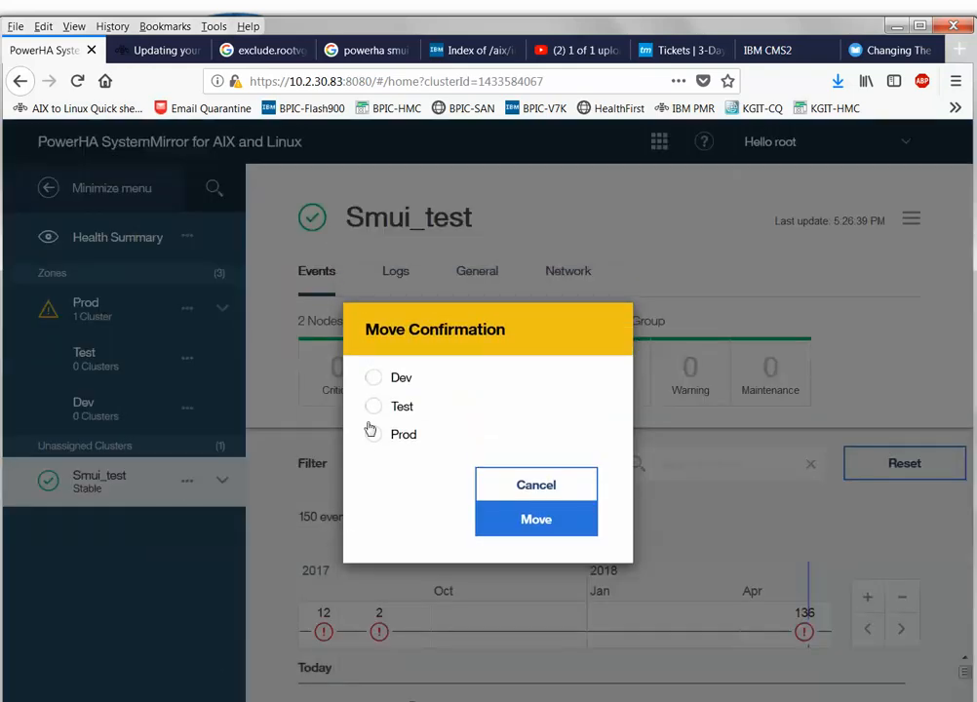
{"action": "left_click", "coordinate": [376, 380]}
{"action": "left_click", "coordinate": [517, 524]}
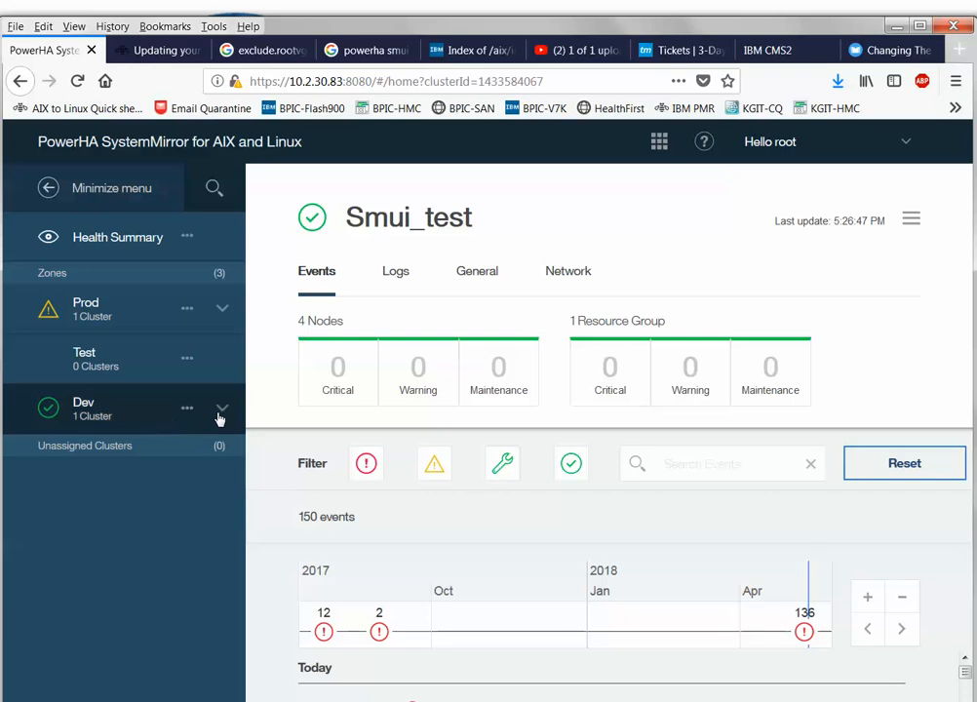
{"action": "left_click", "coordinate": [222, 411]}
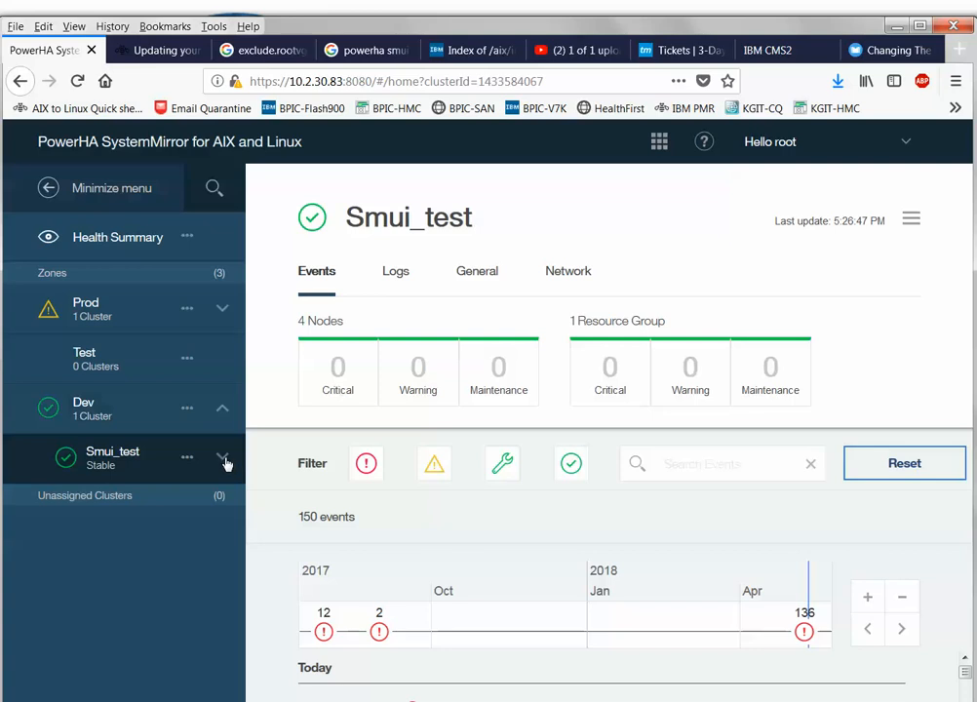
{"action": "left_click", "coordinate": [188, 410]}
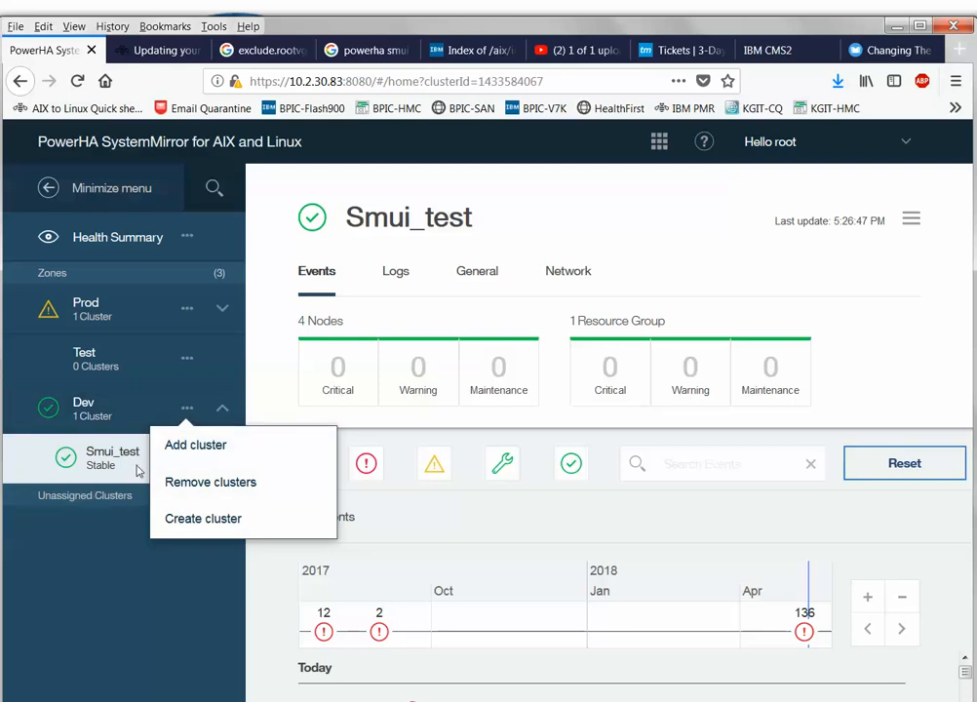
{"action": "left_click", "coordinate": [191, 242]}
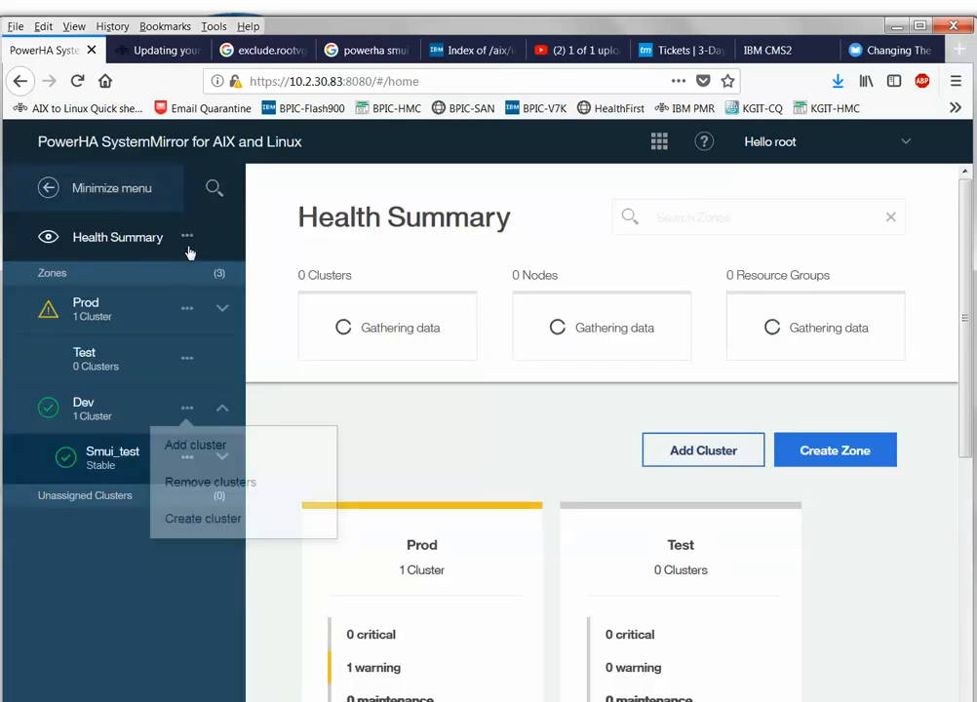
{"action": "left_click", "coordinate": [190, 243]}
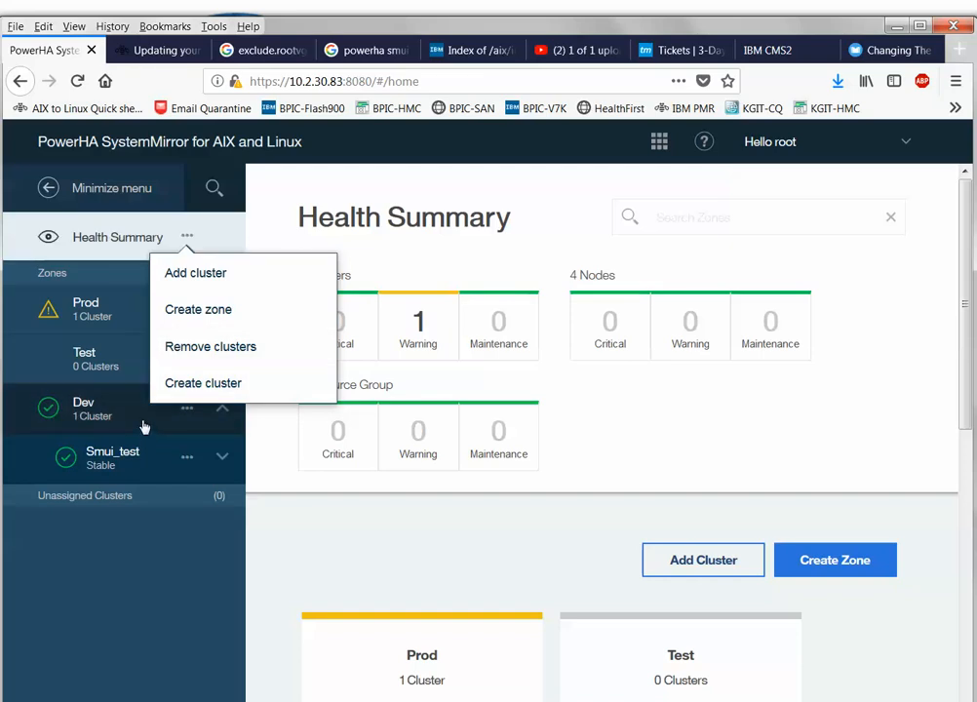
{"action": "left_click", "coordinate": [169, 470]}
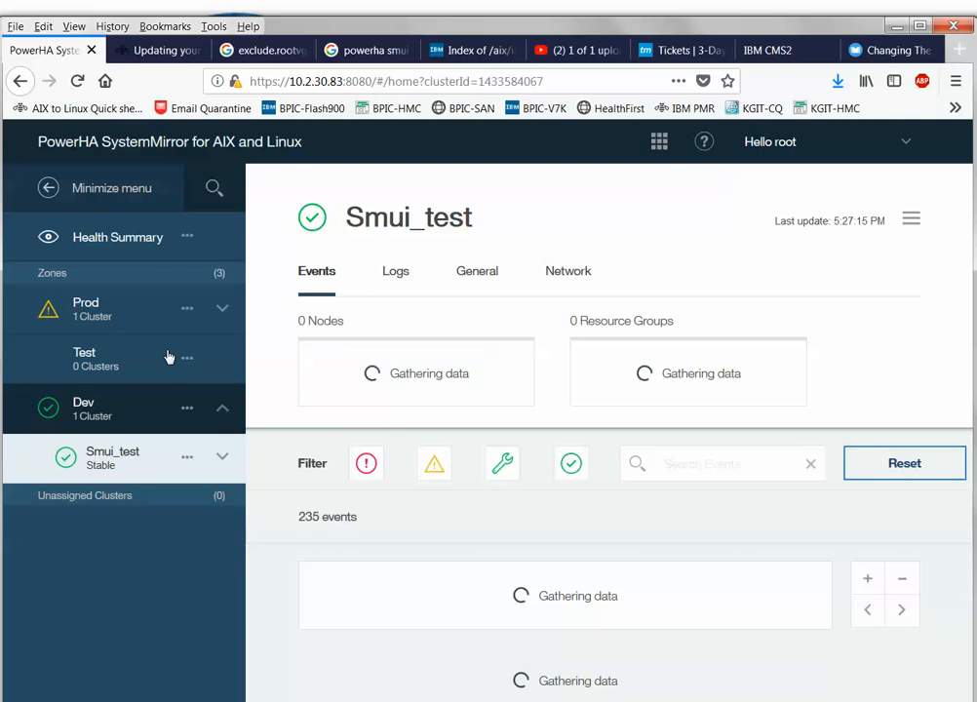